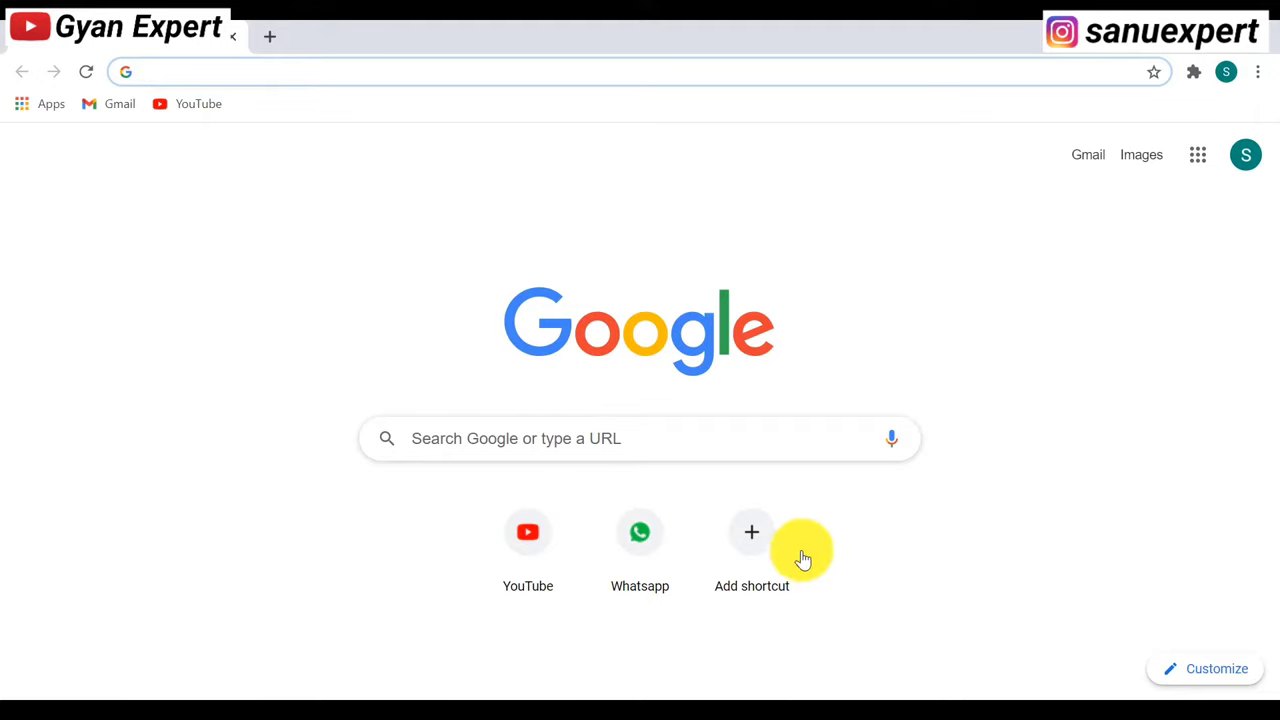
# Add a new New Tab shortcut named 'twitter', leaving its URL for later.
pyautogui.click(748, 545)
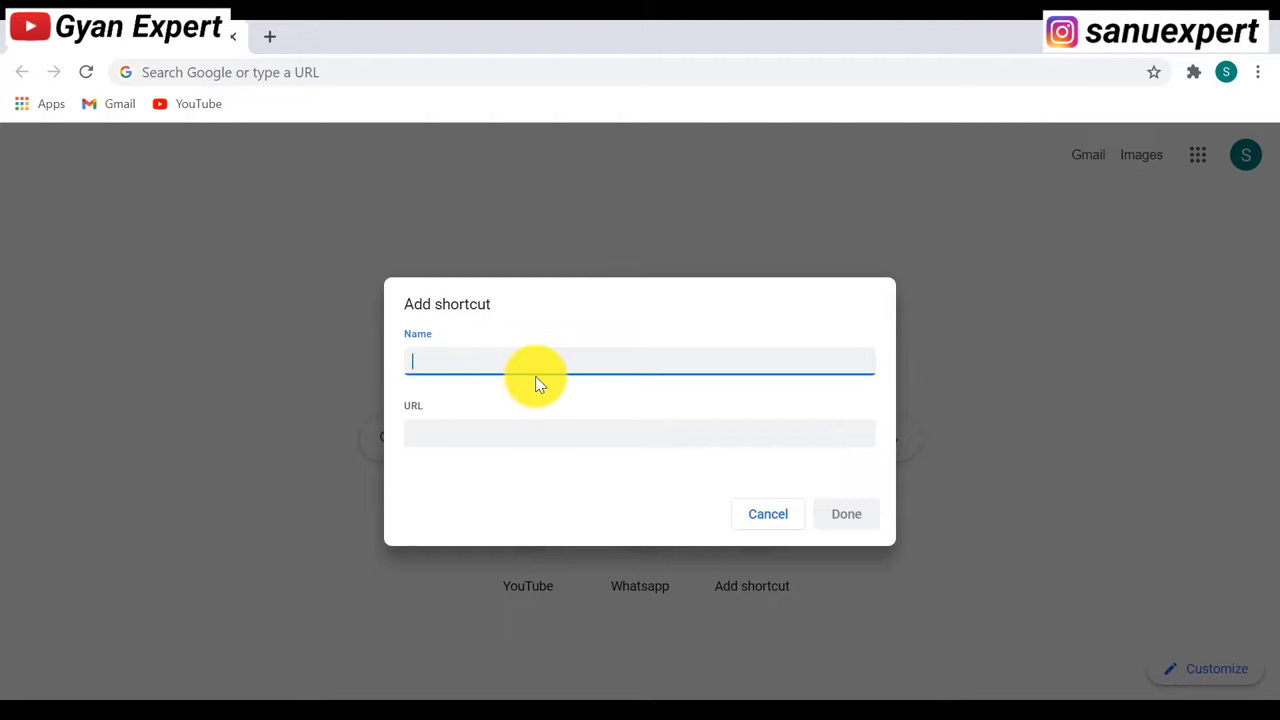
pyautogui.write('tw')
pyautogui.write('itter')
pyautogui.click(461, 433)
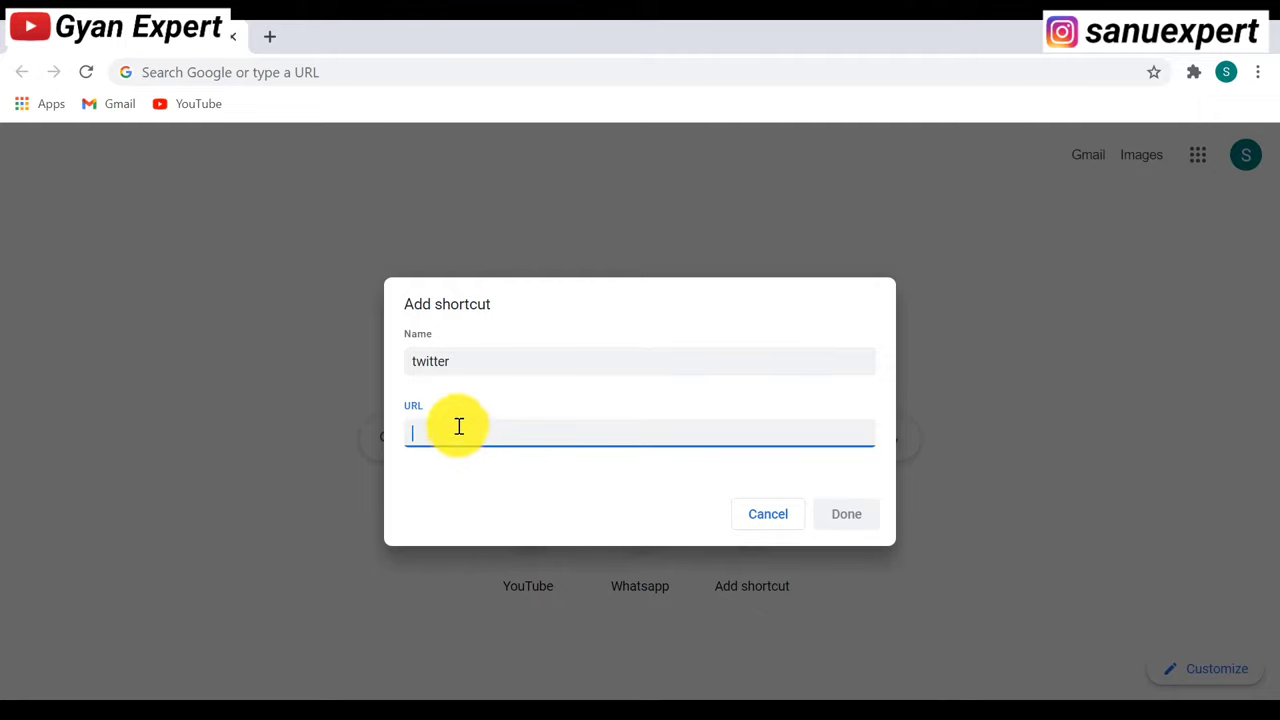
# Search for twitter in a new tab, open twitter.com, and select its address.
pyautogui.click(272, 41)
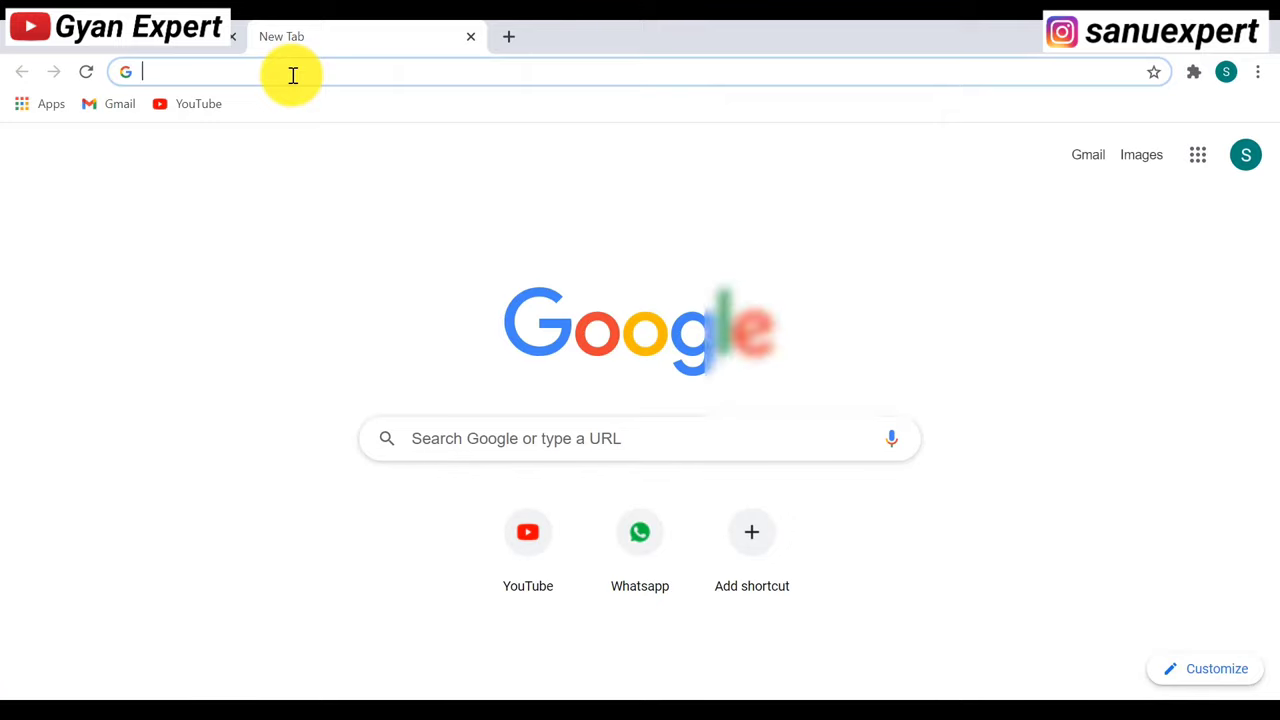
pyautogui.write('twit')
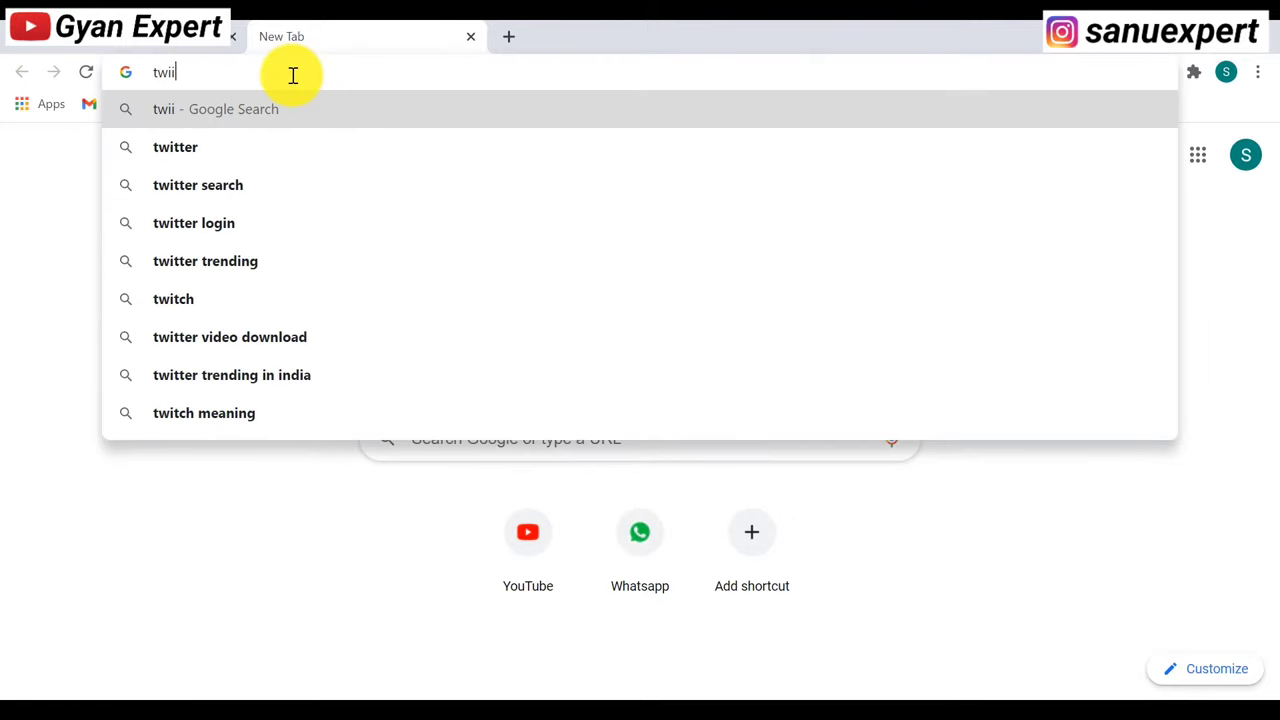
pyautogui.write('t')
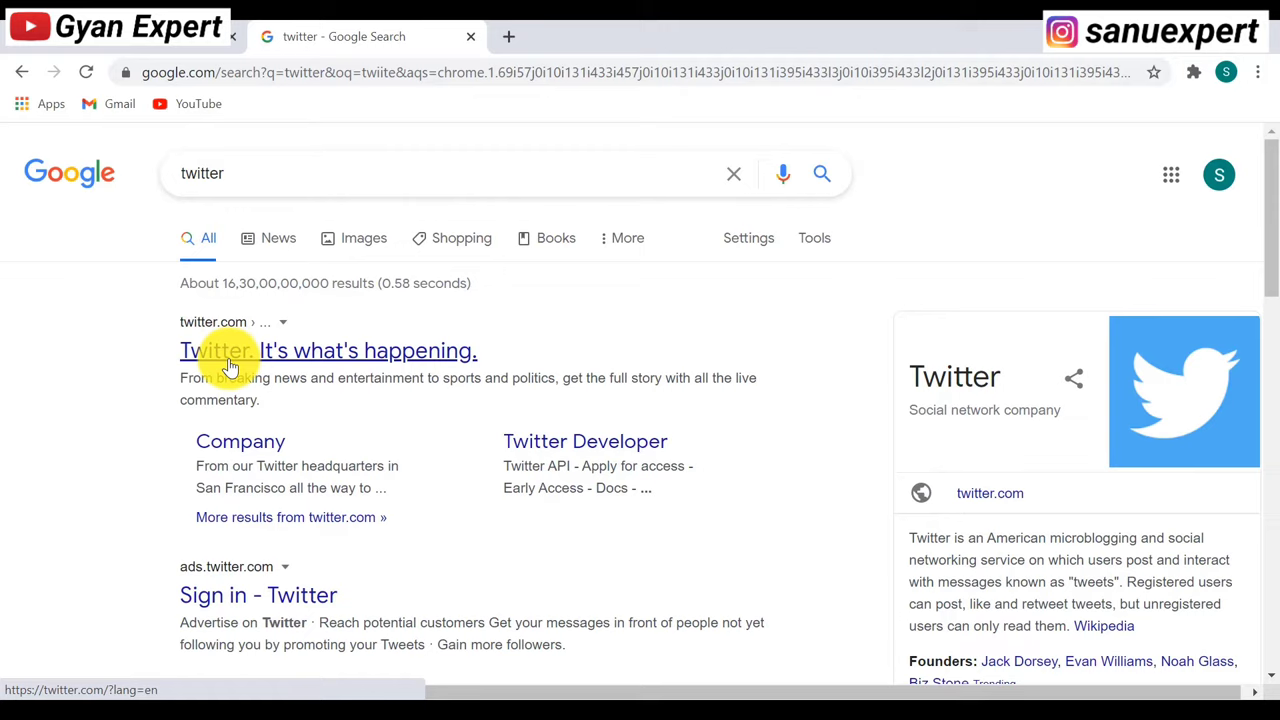
pyautogui.click(229, 352)
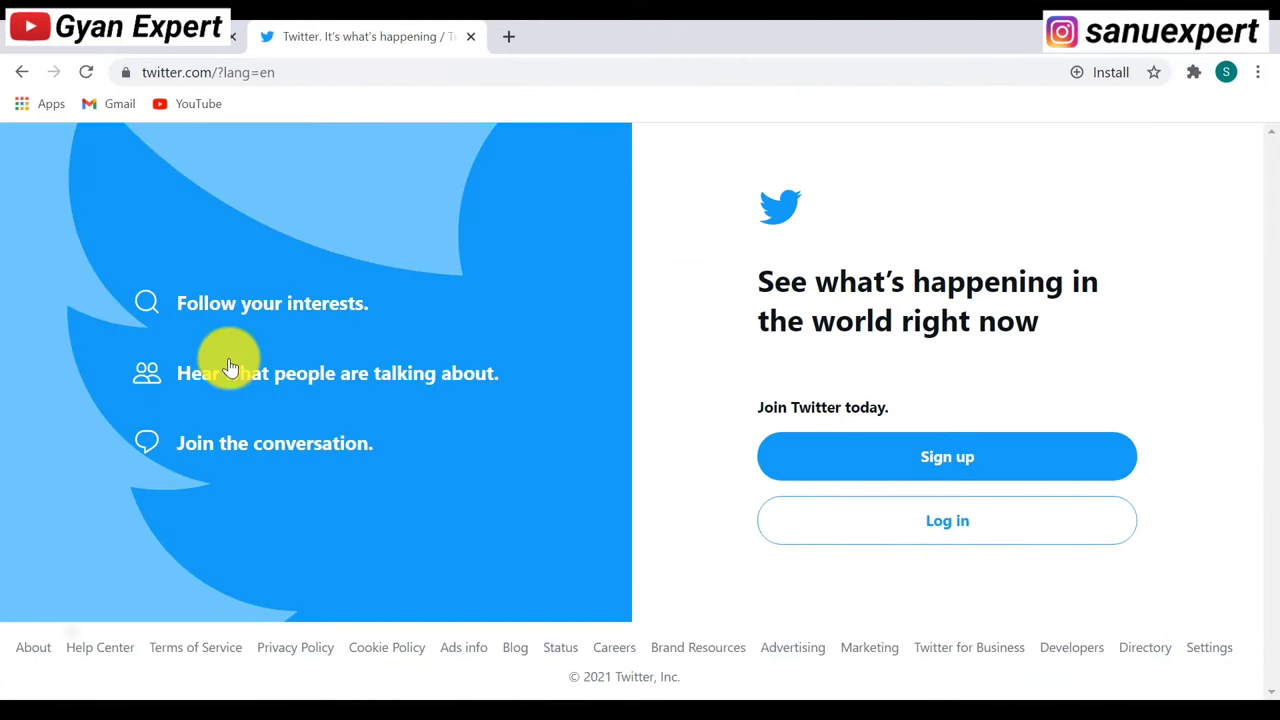
pyautogui.click(285, 72)
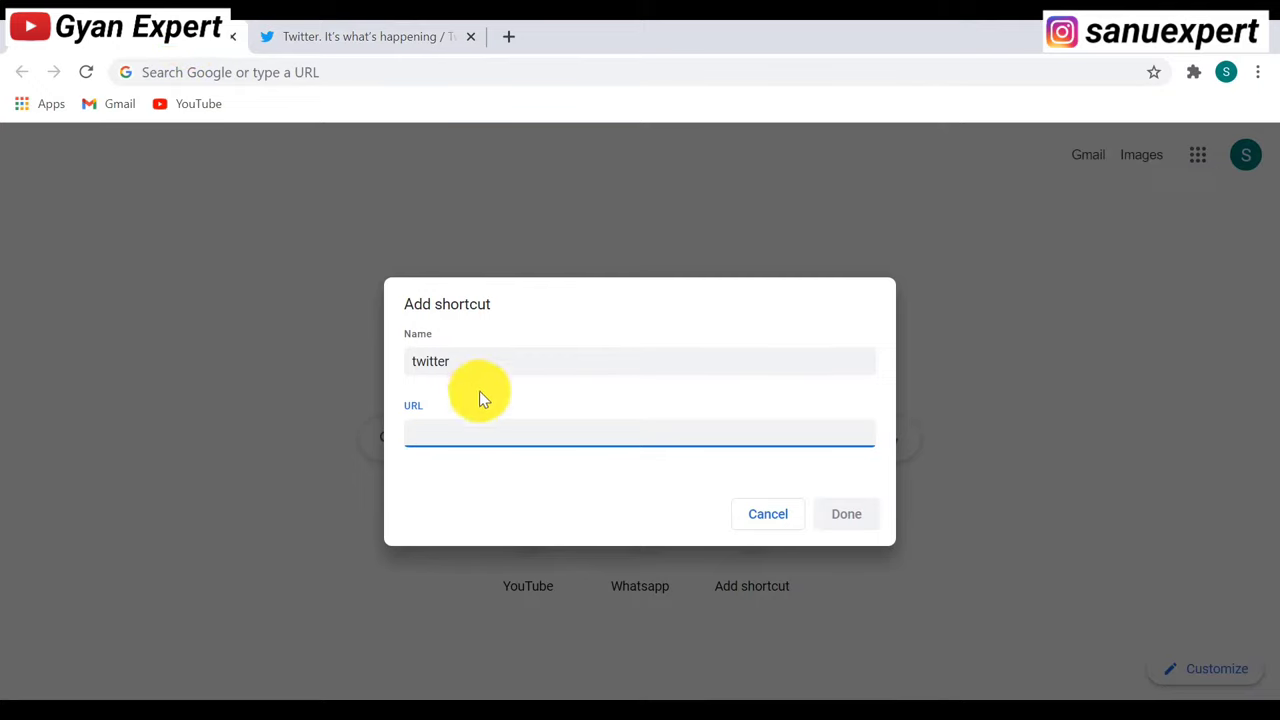
pyautogui.click(464, 427)
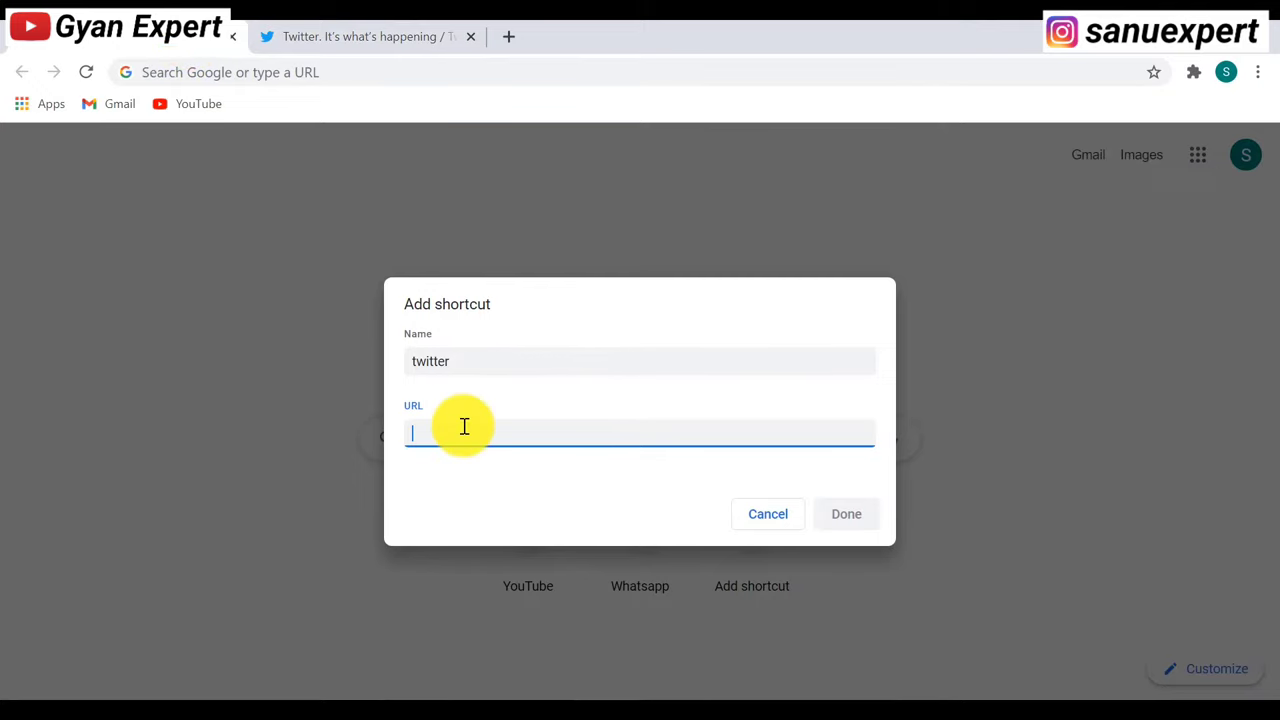
pyautogui.write('https://twitter.com/?lang=en')
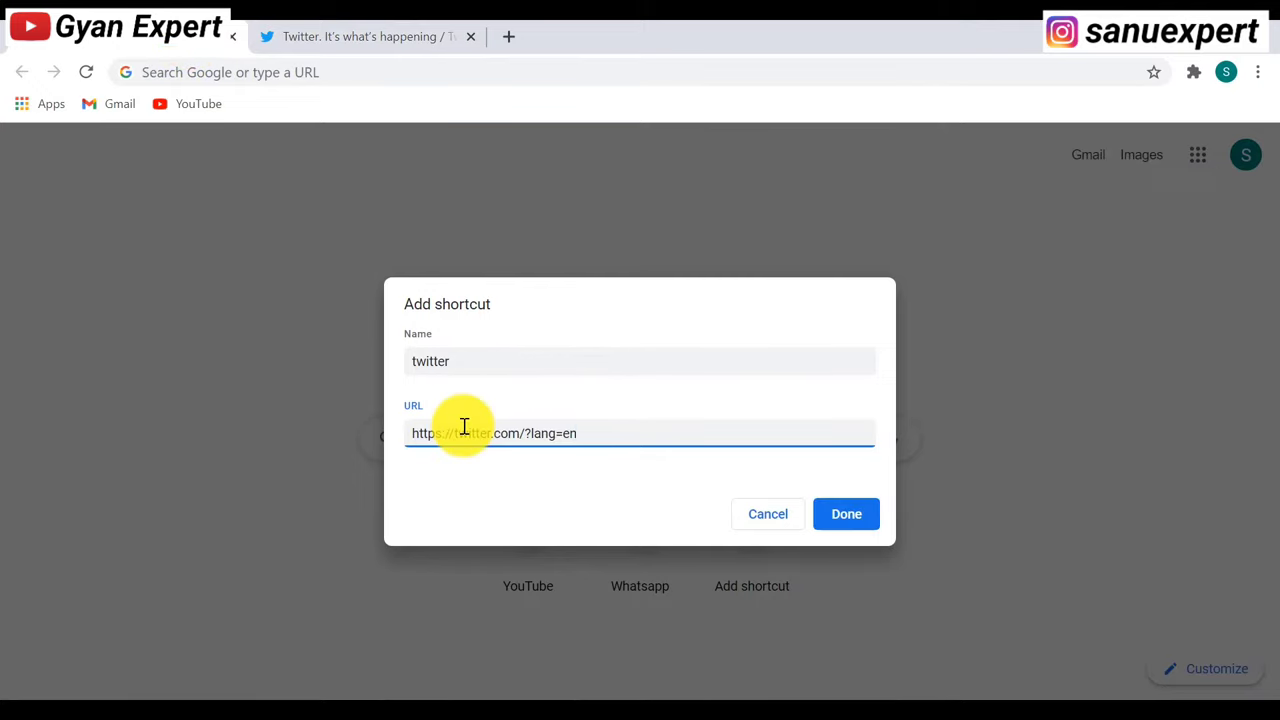
pyautogui.click(844, 517)
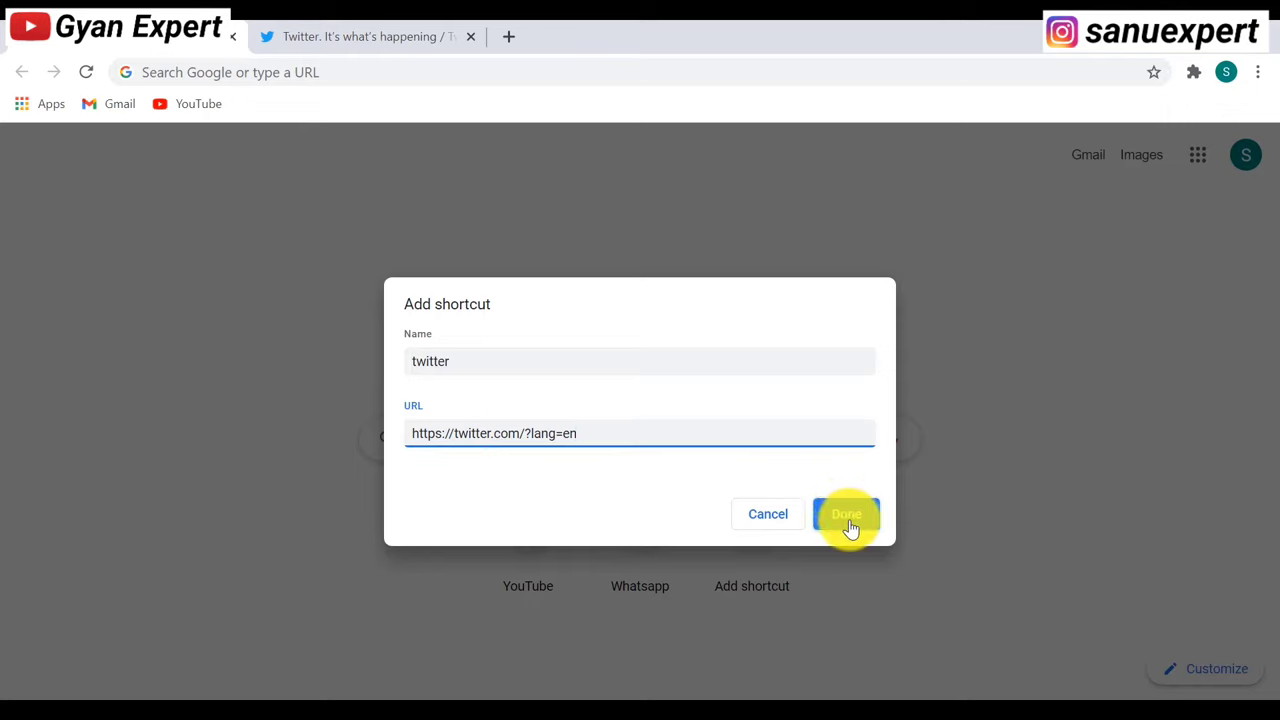
pyautogui.click(845, 520)
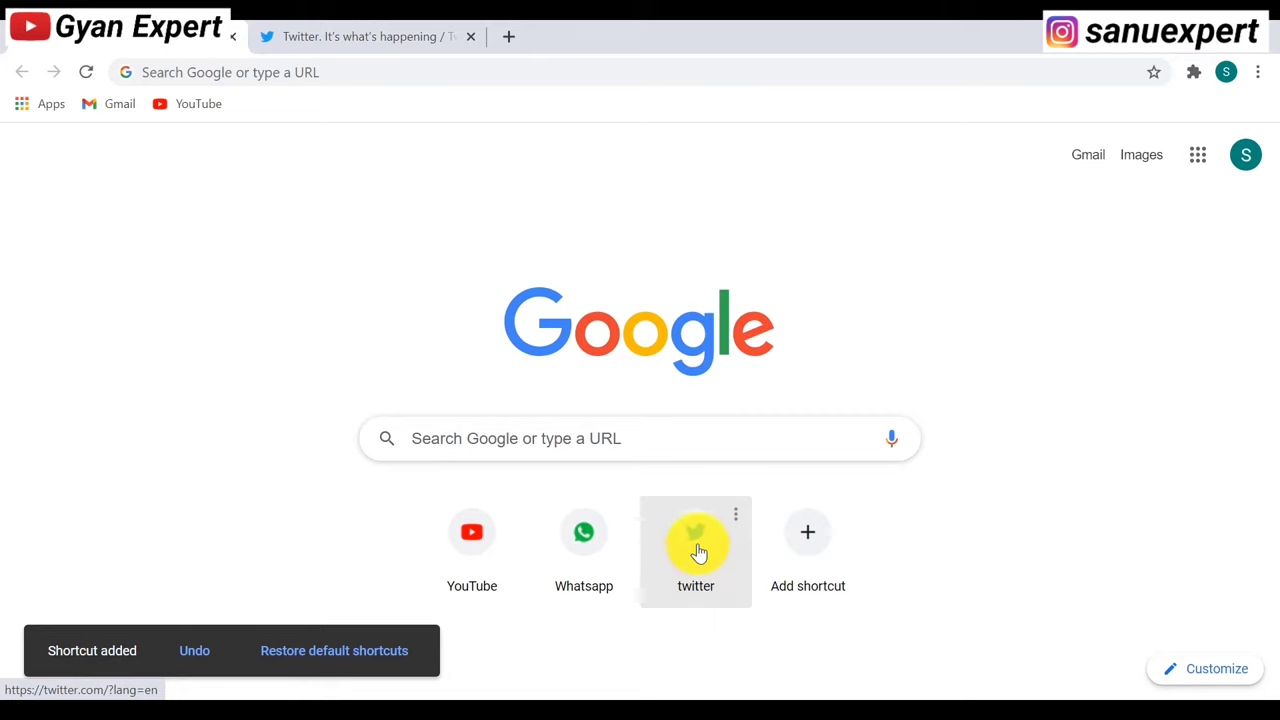
pyautogui.click(693, 546)
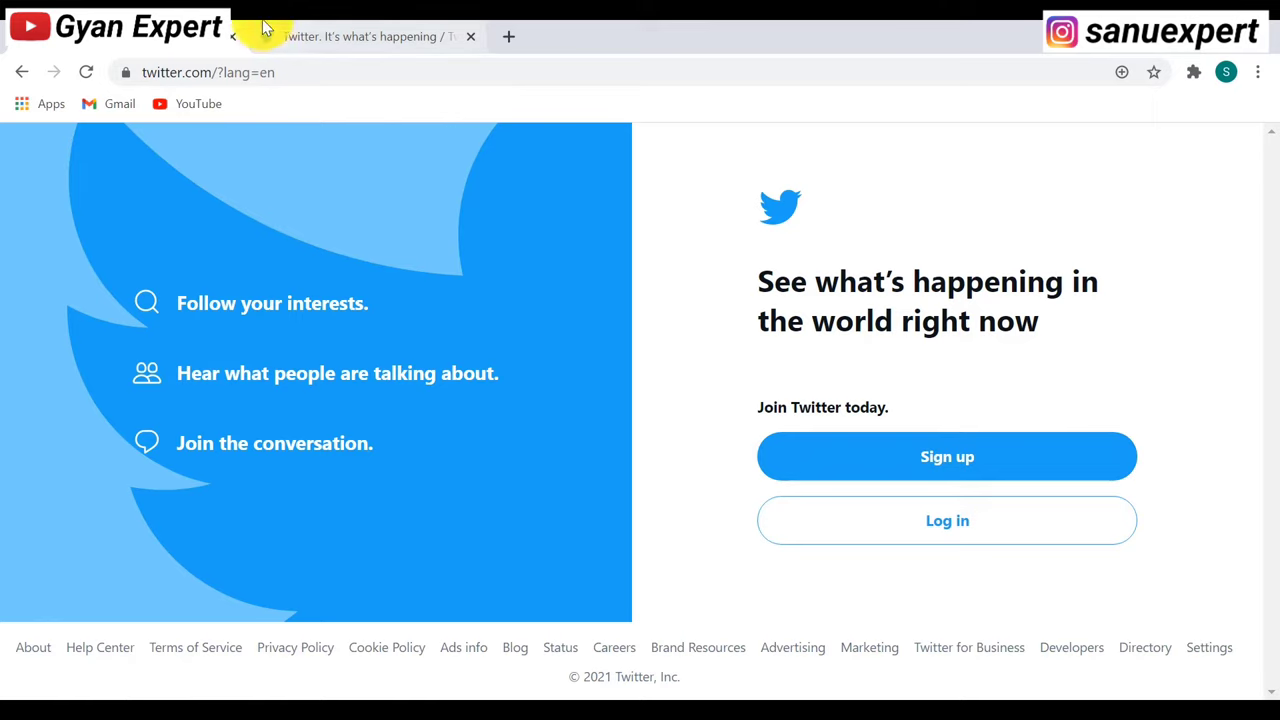
# Start a second shortcut named 'facebook' on a fresh New Tab page, then open another tab.
pyautogui.click(508, 37)
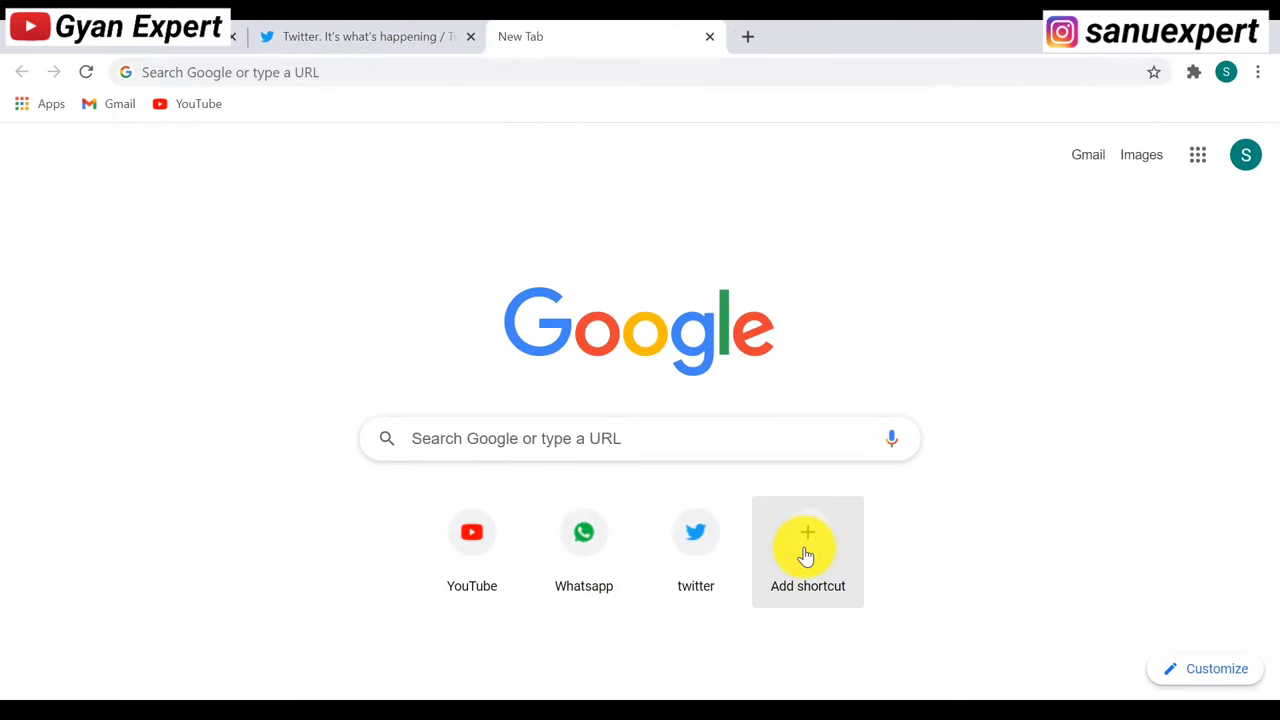
pyautogui.click(806, 556)
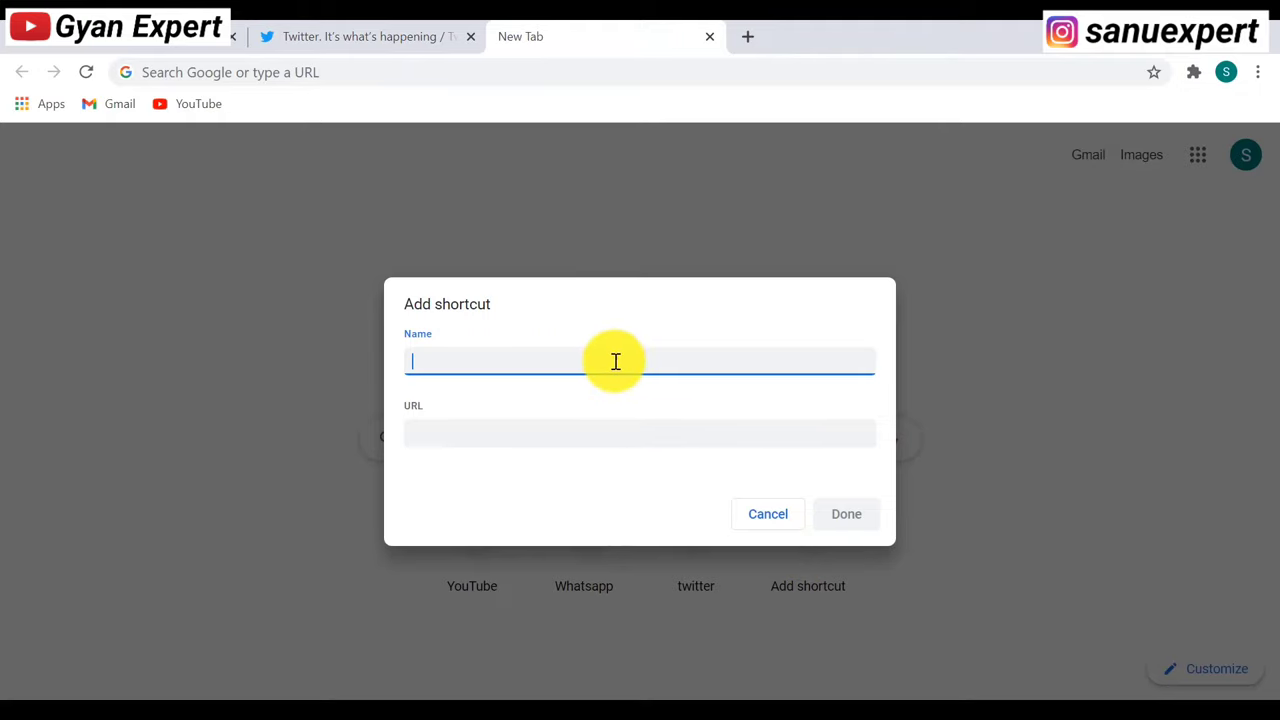
pyautogui.write('f')
pyautogui.write('acebook')
pyautogui.click(549, 436)
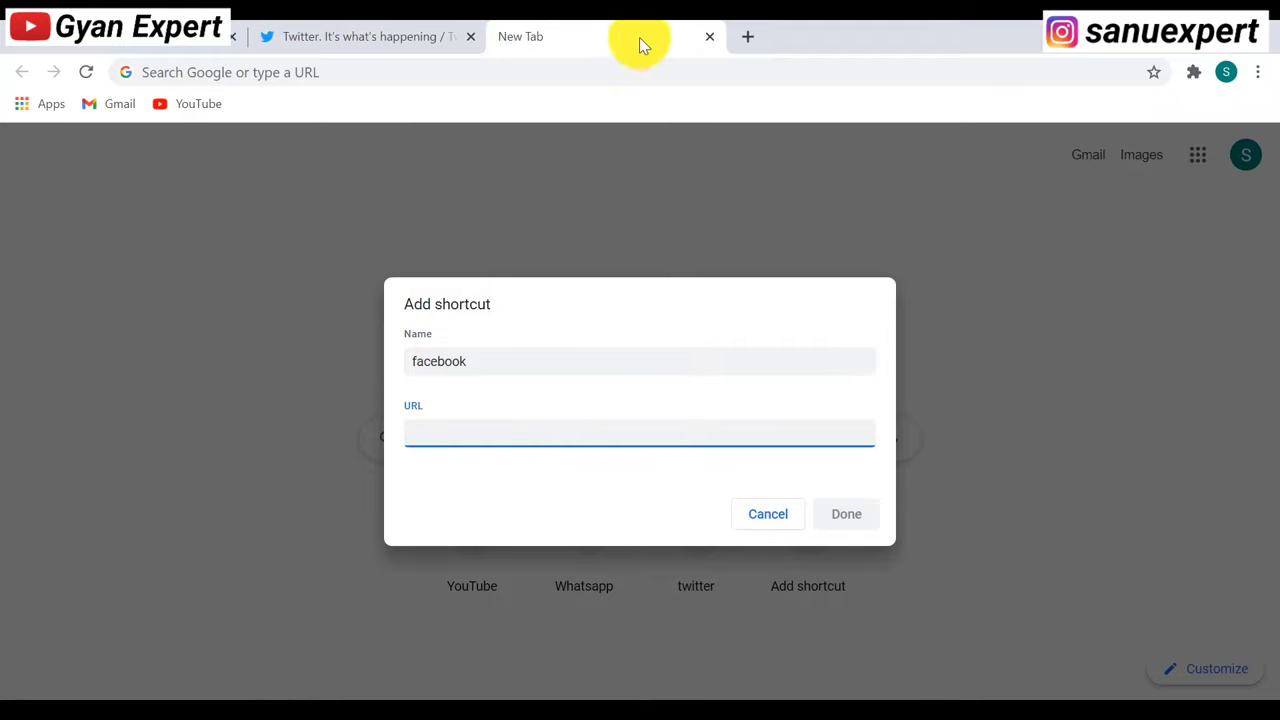
pyautogui.click(758, 32)
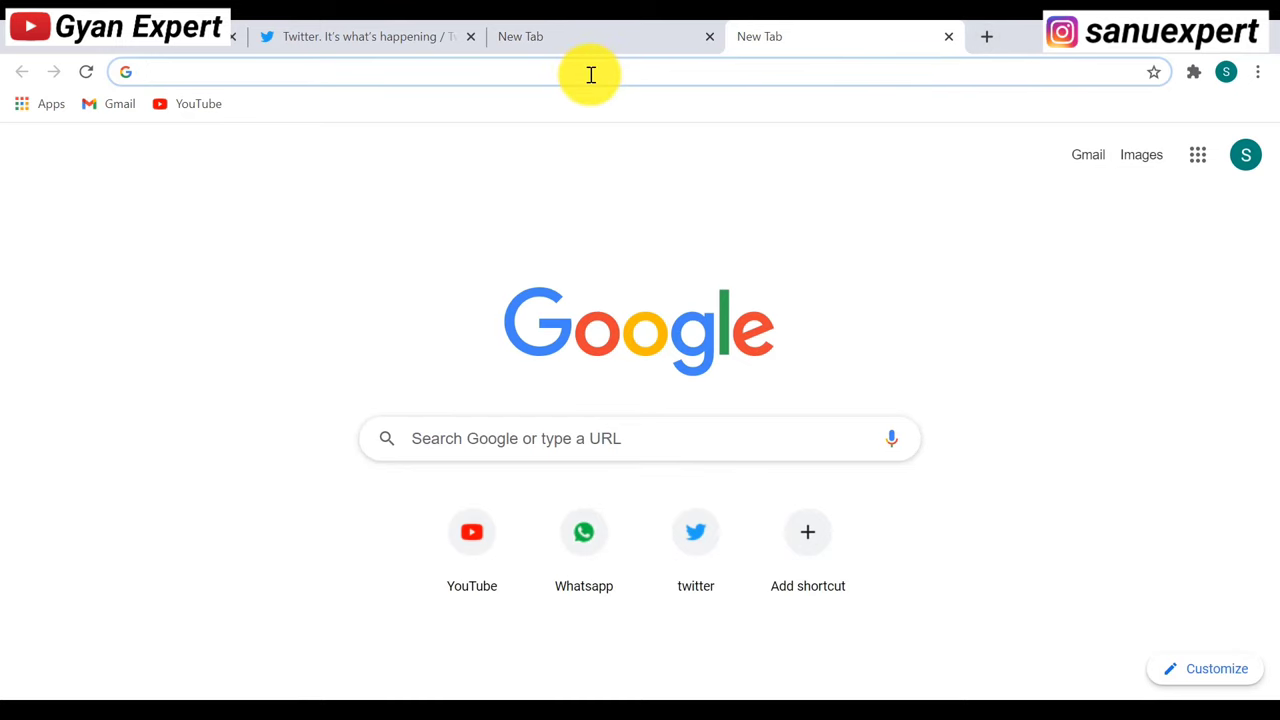
pyautogui.write('fac')
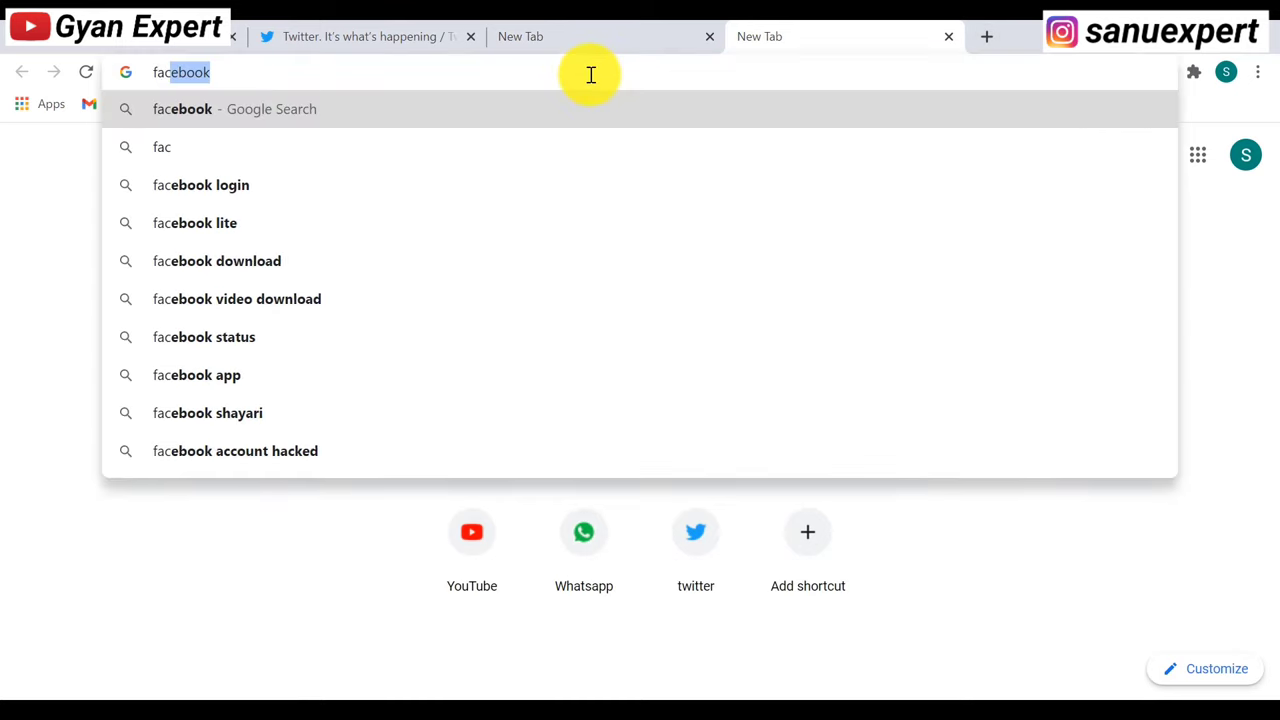
pyautogui.write('e')
pyautogui.click(459, 115)
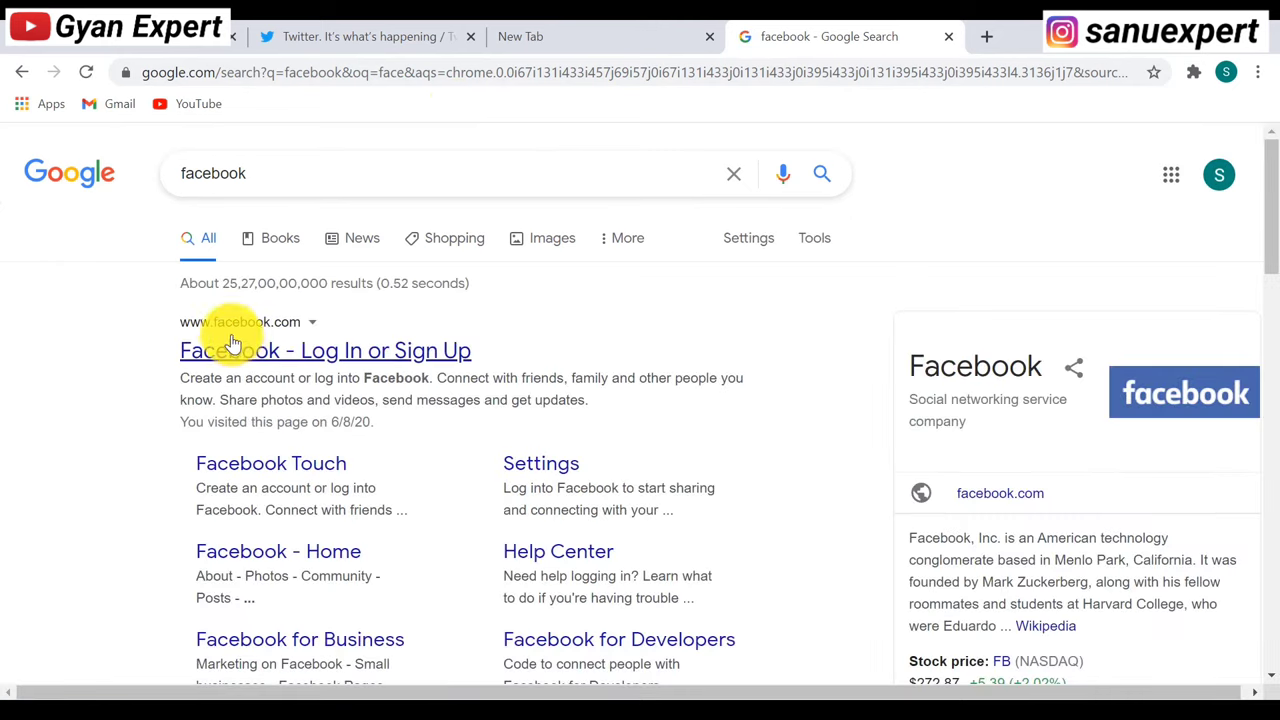
pyautogui.click(288, 356)
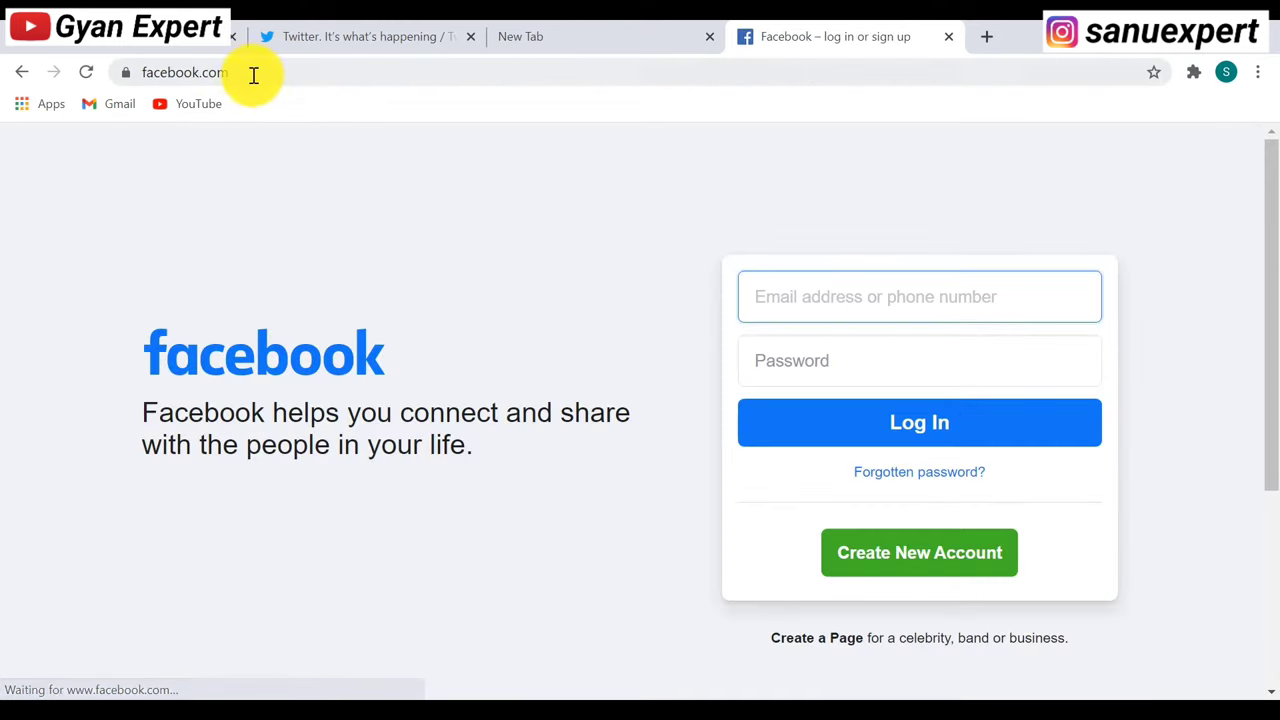
pyautogui.click(254, 73)
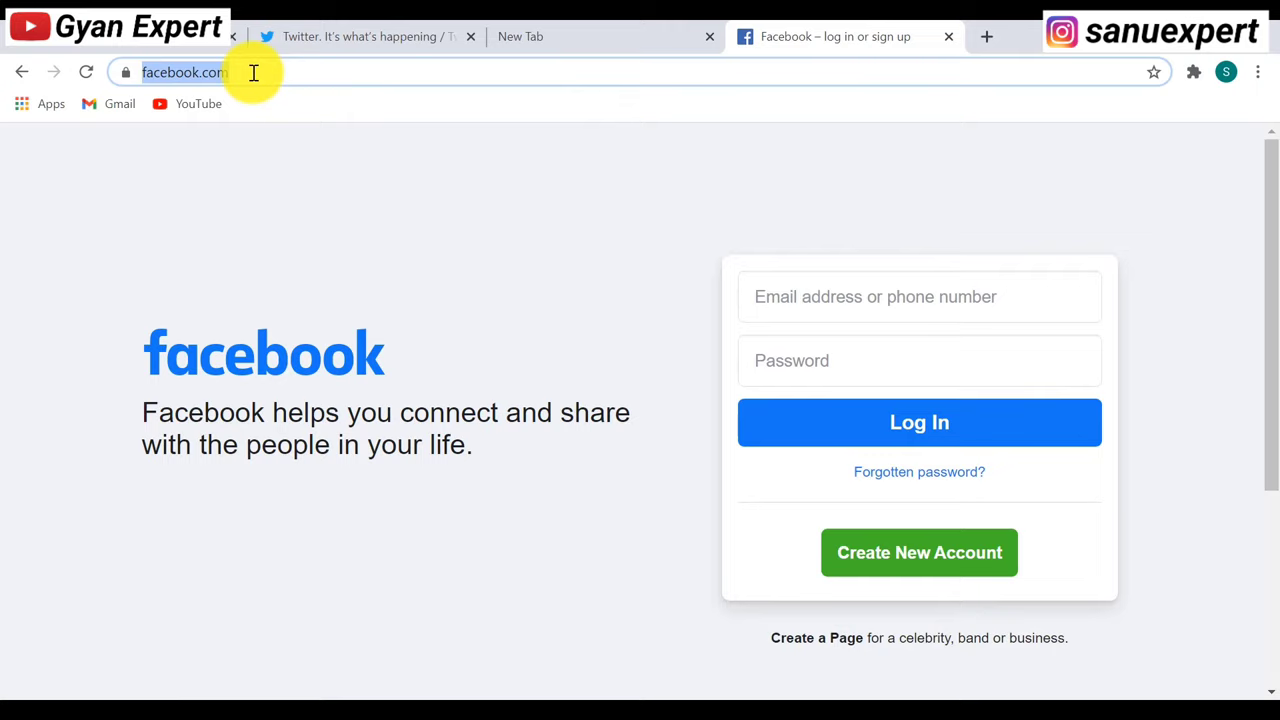
pyautogui.moveTo(254, 73); pyautogui.dragTo(104, 68)
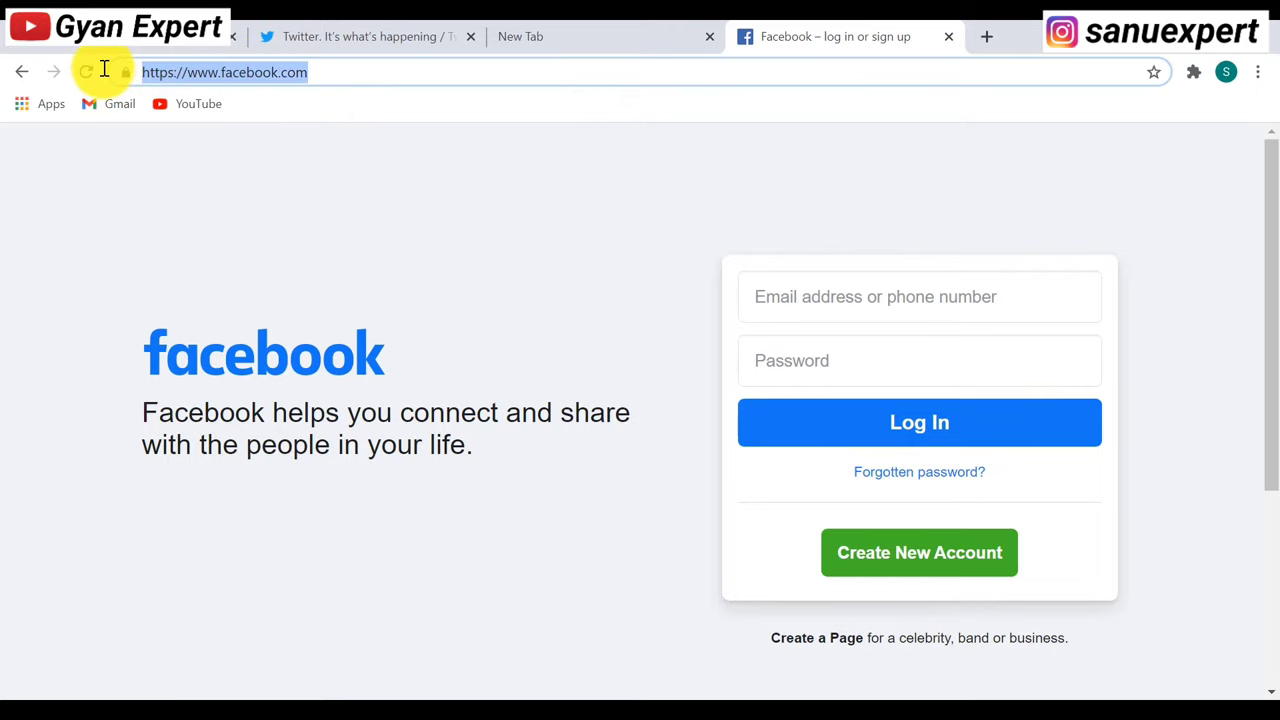
pyautogui.click(510, 36)
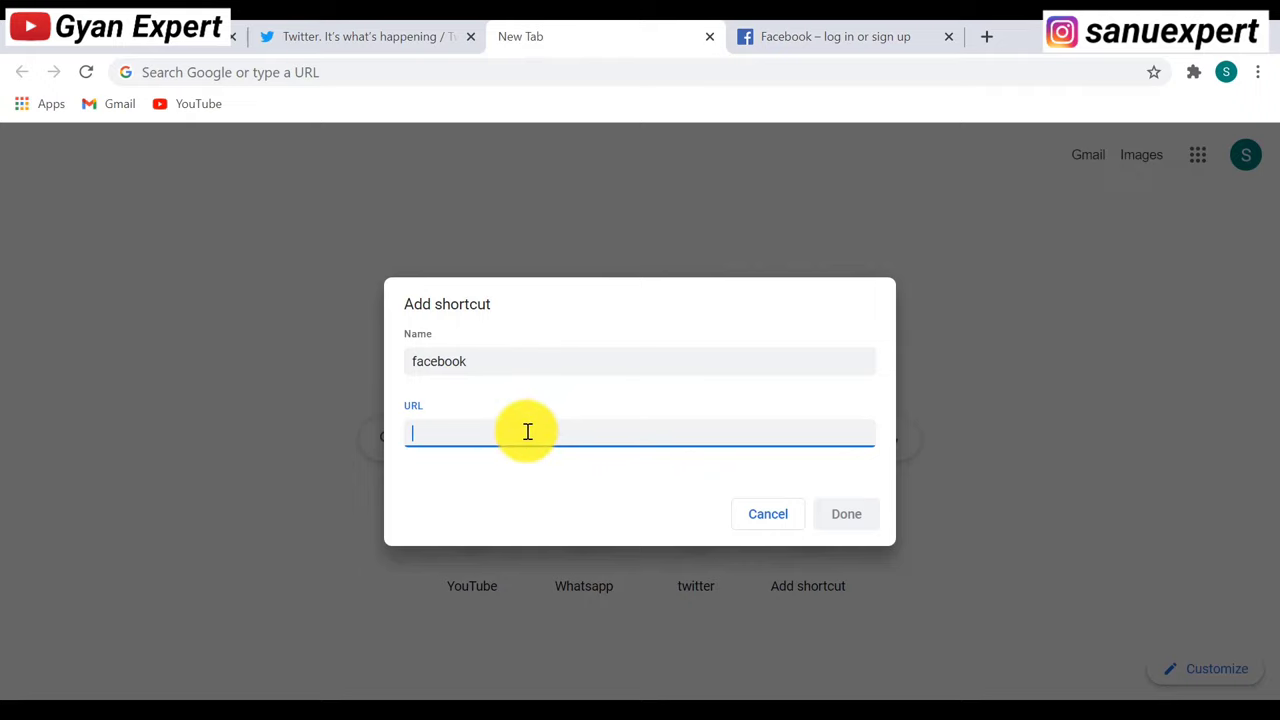
pyautogui.write('https://www.facebook.com/')
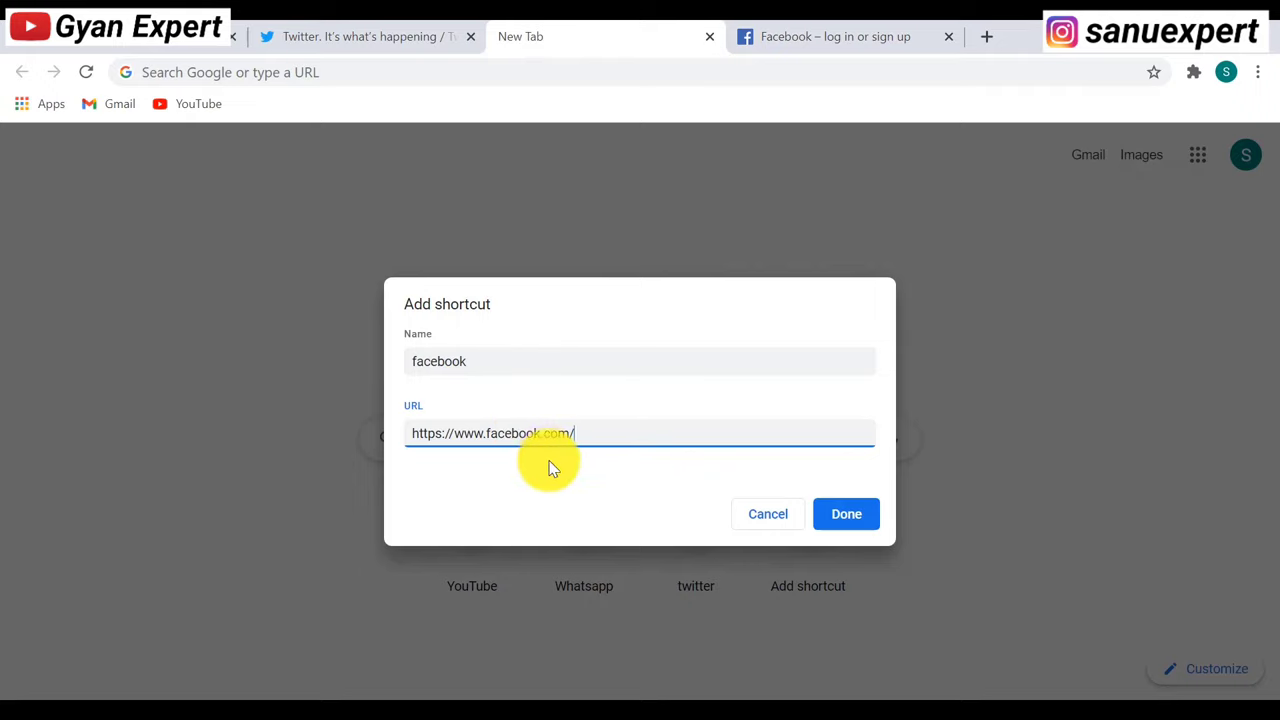
pyautogui.click(549, 462)
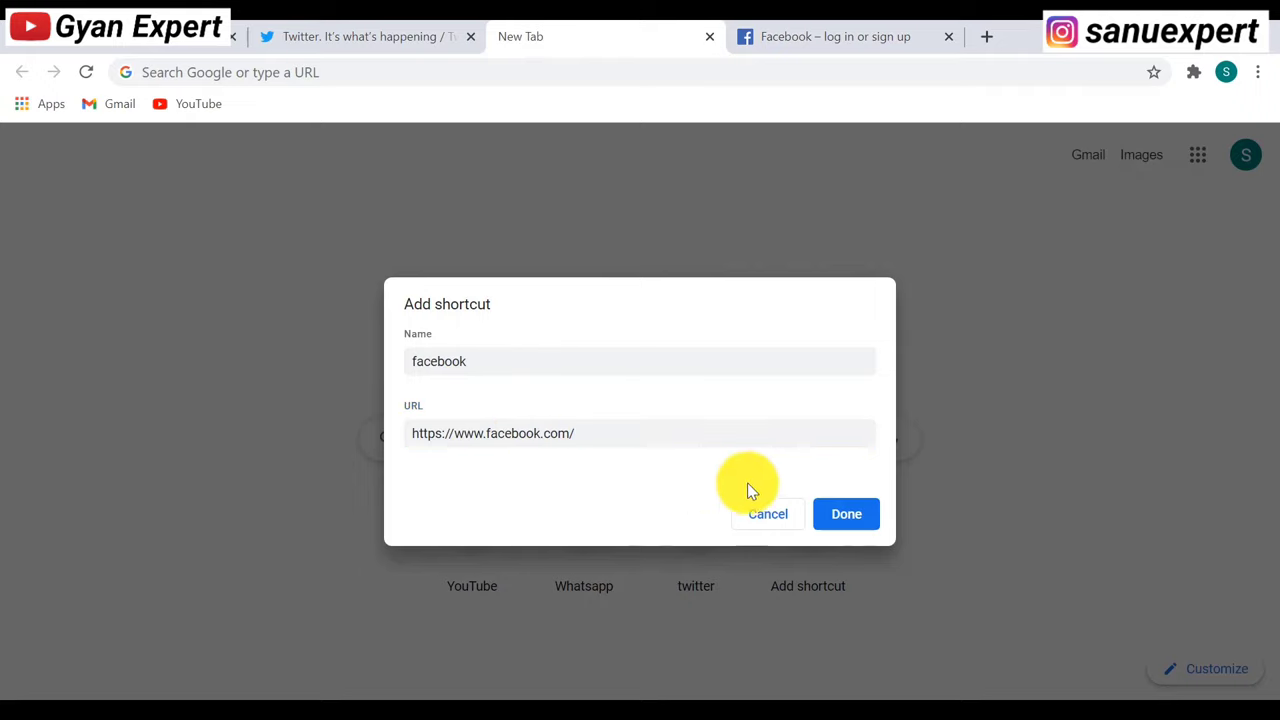
pyautogui.click(848, 520)
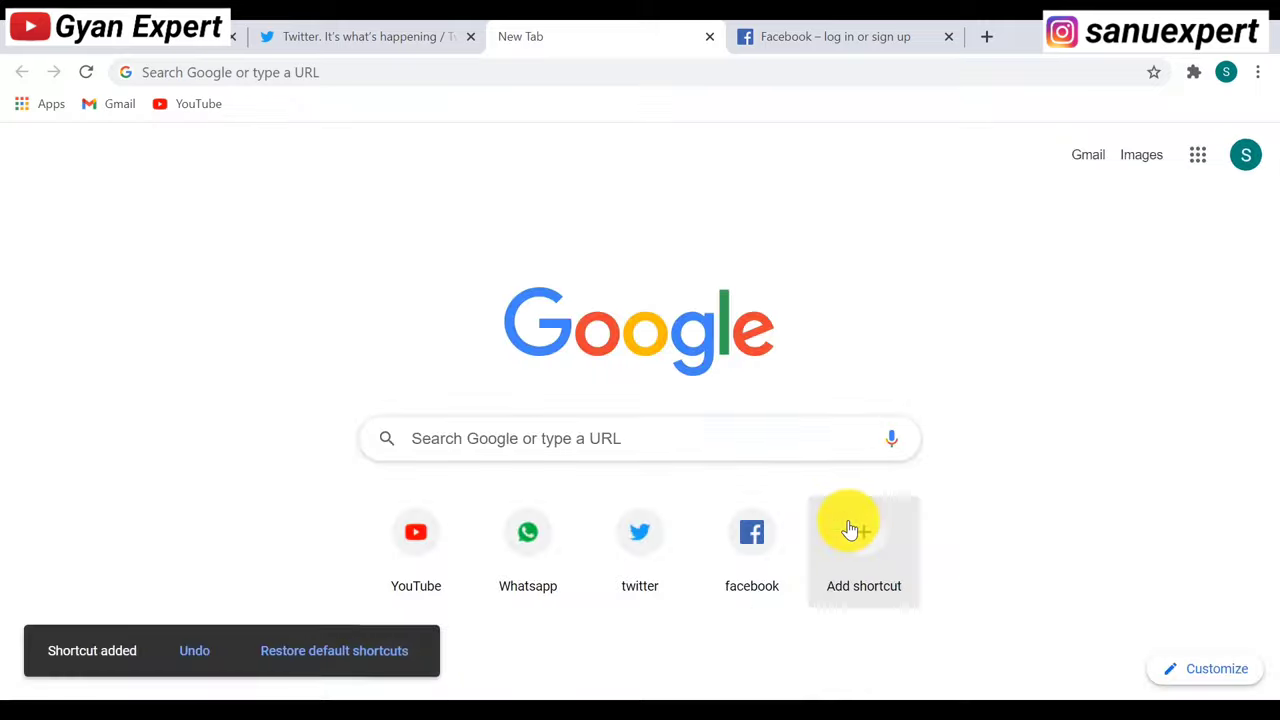
pyautogui.click(746, 548)
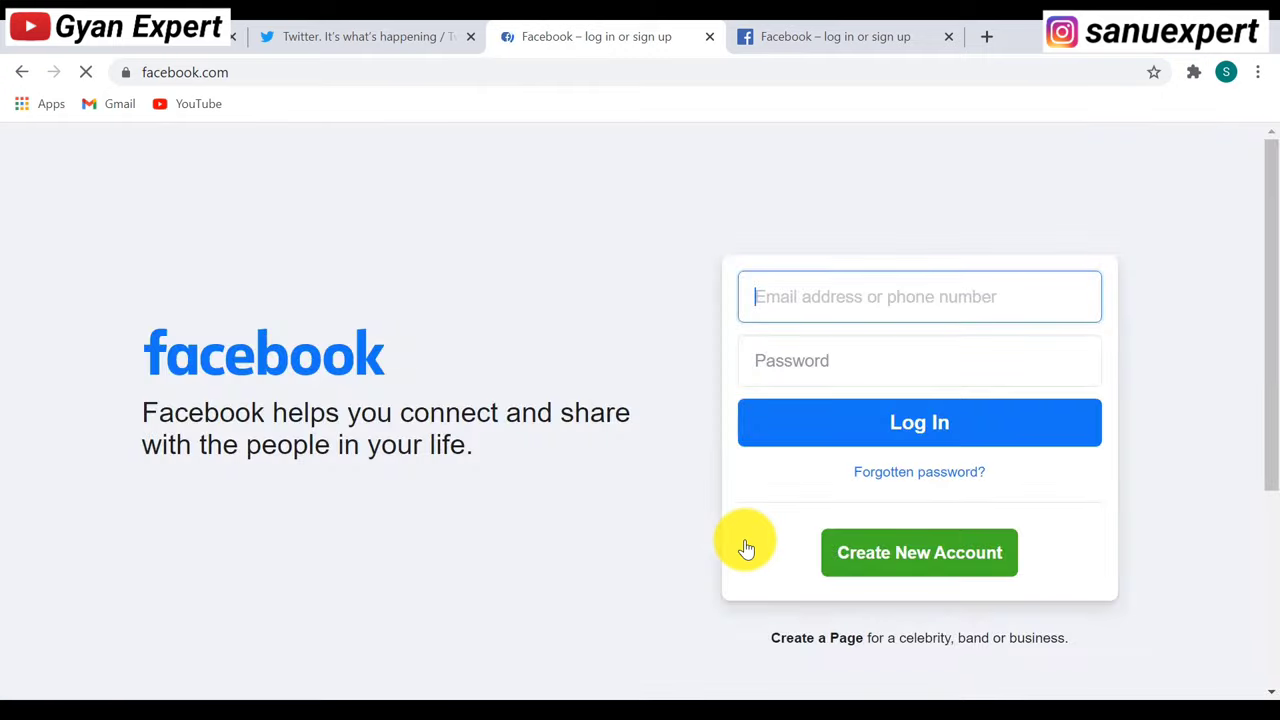